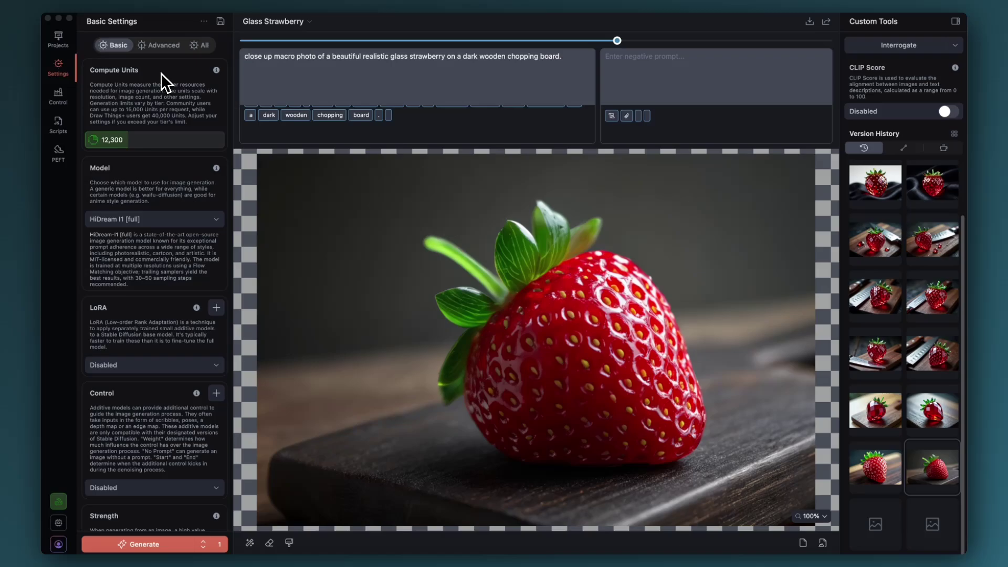
Step: Keep DPM++ 2M AYS as the sampler for the Glass Strawberry settings
{"action": "scroll", "coordinate": [140, 175], "scroll_direction": "down", "scroll_amount": 10}
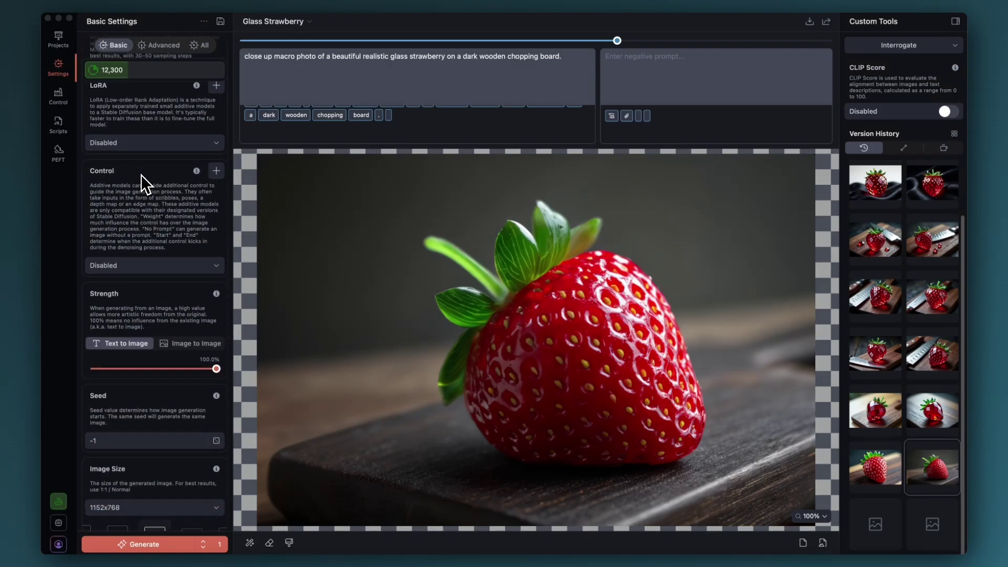
{"action": "scroll", "coordinate": [140, 174], "scroll_direction": "down", "scroll_amount": 10}
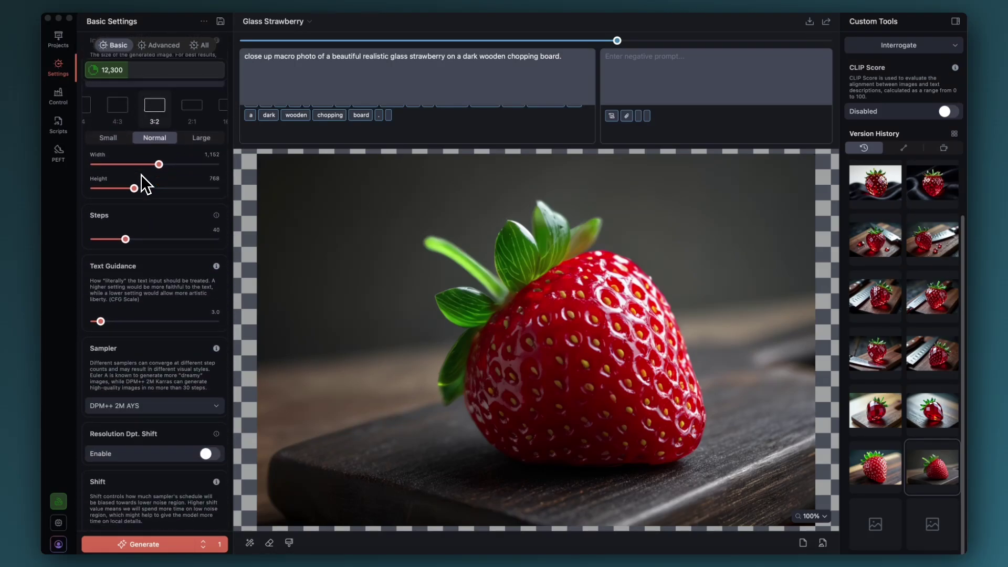
{"action": "scroll", "coordinate": [141, 175], "scroll_direction": "up", "scroll_amount": 10}
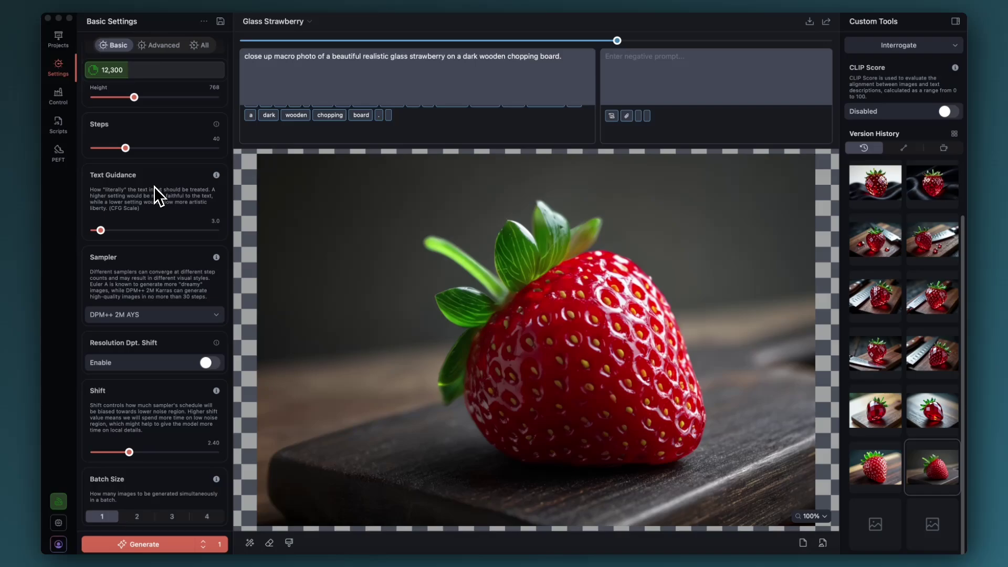
{"action": "scroll", "coordinate": [158, 191], "scroll_direction": "down", "scroll_amount": 5}
{"action": "scroll", "coordinate": [159, 191], "scroll_direction": "up", "scroll_amount": 8}
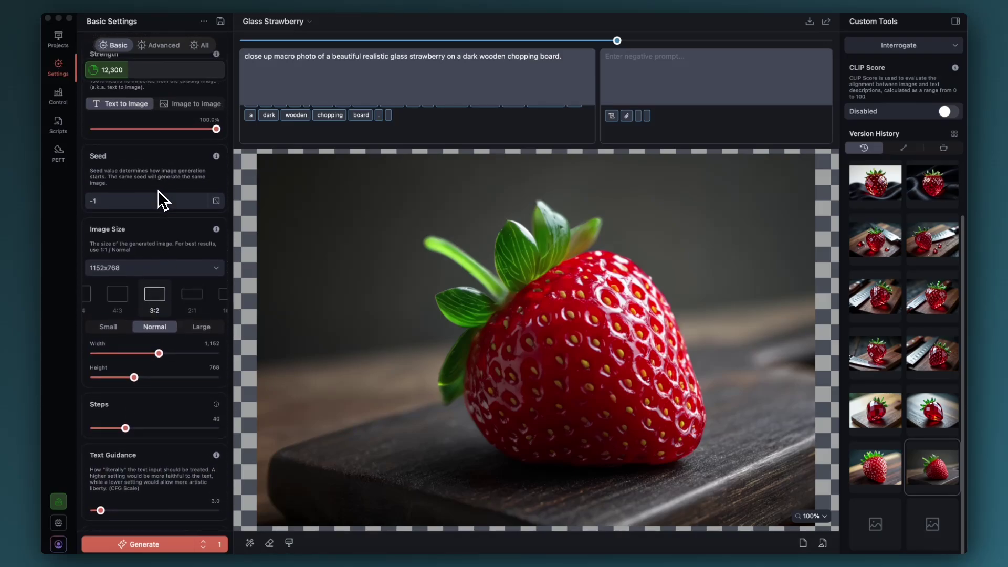
{"action": "scroll", "coordinate": [159, 190], "scroll_direction": "up", "scroll_amount": 6}
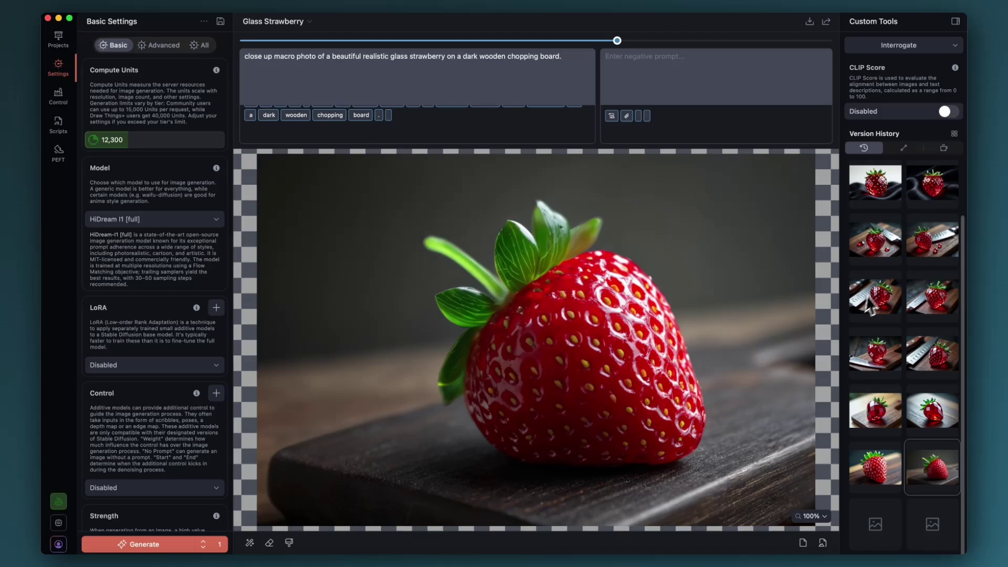
{"action": "scroll", "coordinate": [141, 181], "scroll_direction": "down", "scroll_amount": 3}
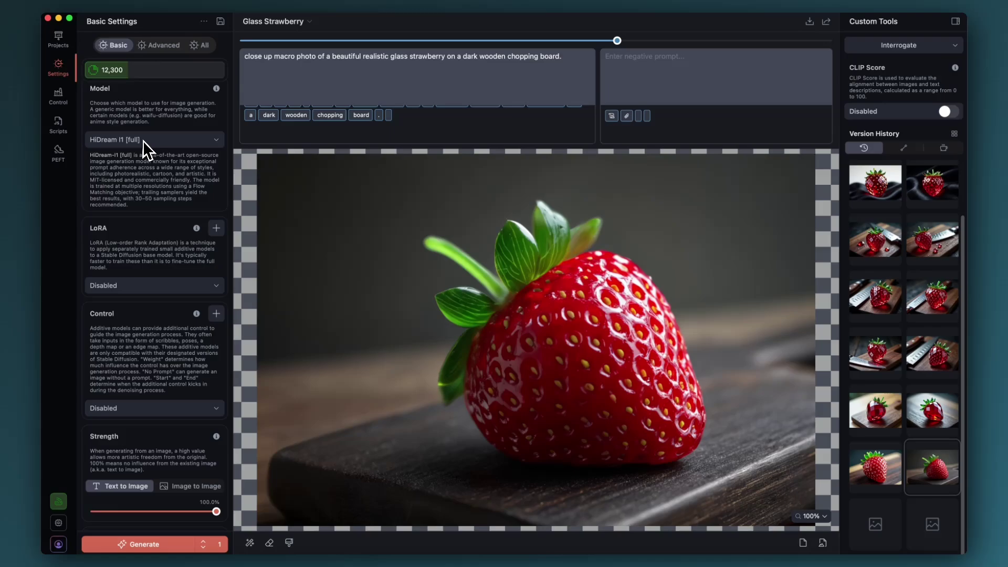
{"action": "scroll", "coordinate": [140, 171], "scroll_direction": "down", "scroll_amount": 3}
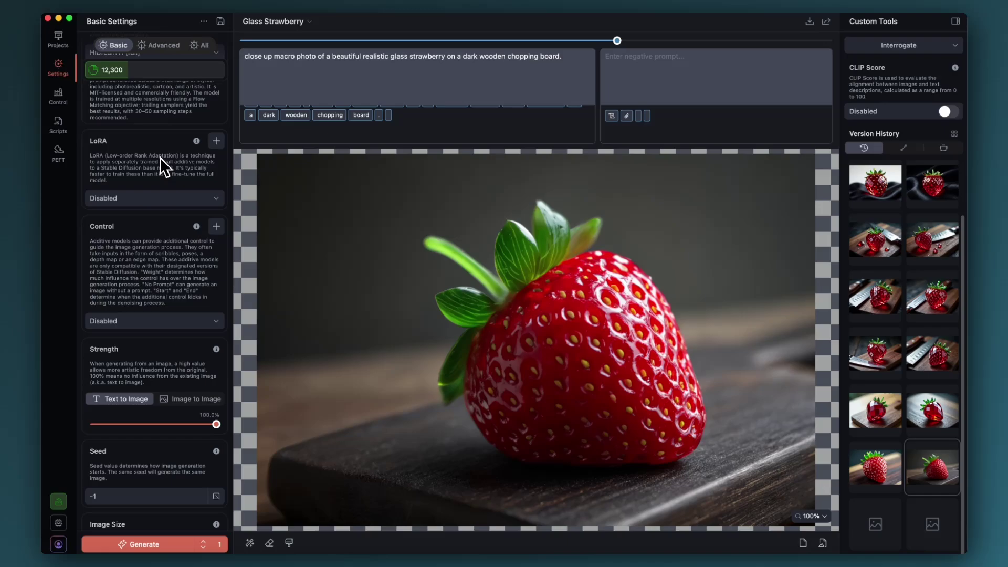
{"action": "scroll", "coordinate": [153, 155], "scroll_direction": "down", "scroll_amount": 8}
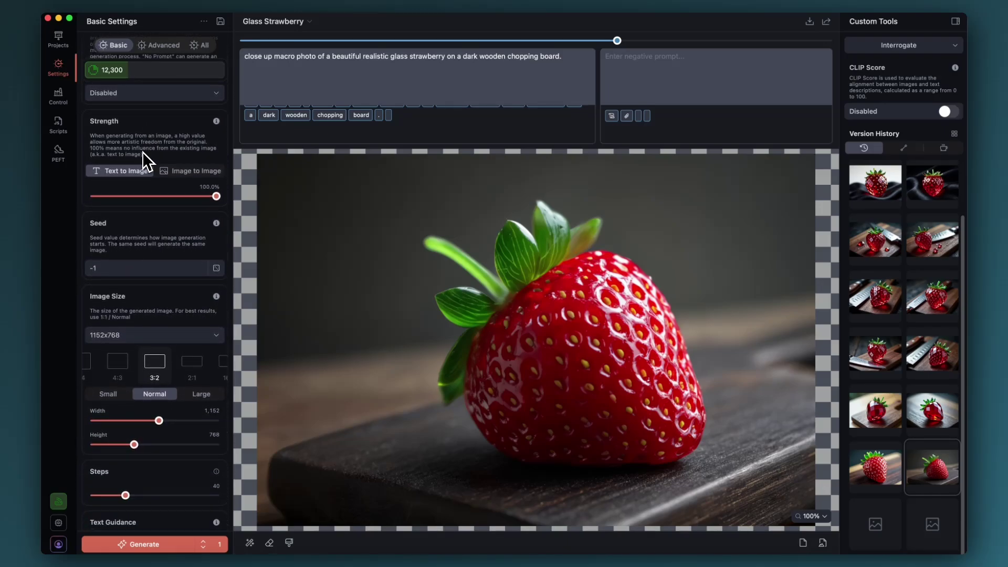
{"action": "scroll", "coordinate": [143, 153], "scroll_direction": "down", "scroll_amount": 6}
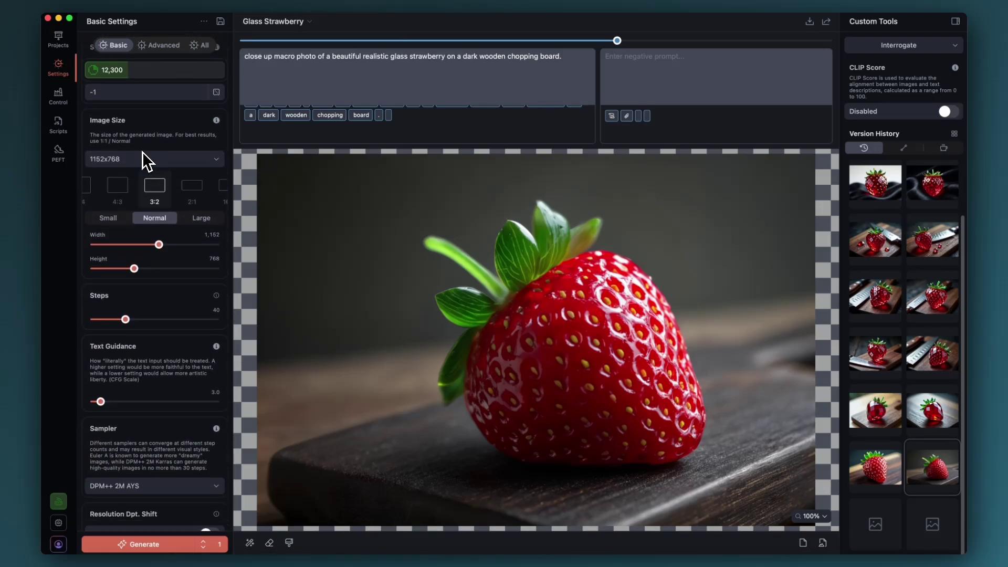
{"action": "scroll", "coordinate": [142, 158], "scroll_direction": "down", "scroll_amount": 1}
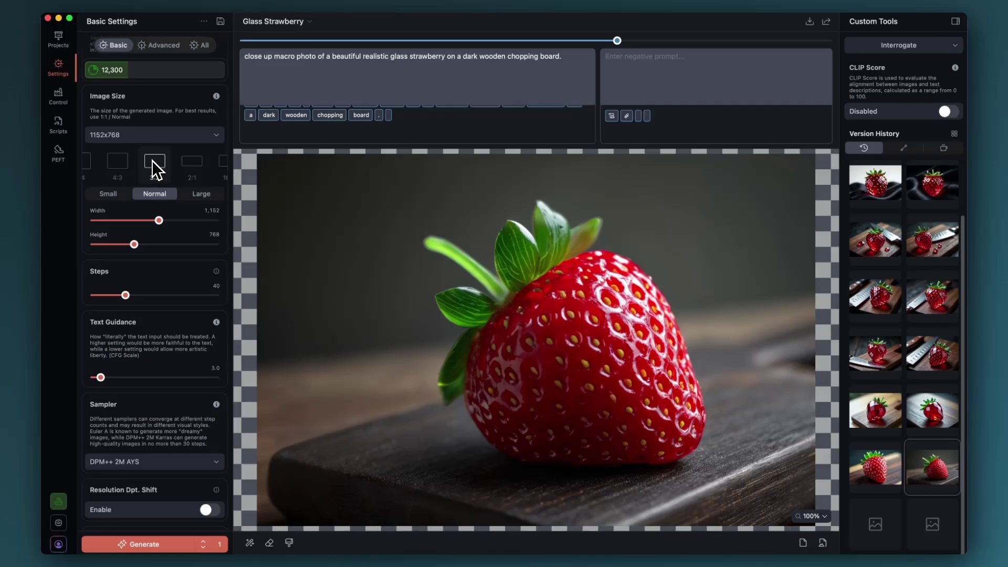
{"action": "scroll", "coordinate": [157, 225], "scroll_direction": "down", "scroll_amount": 3}
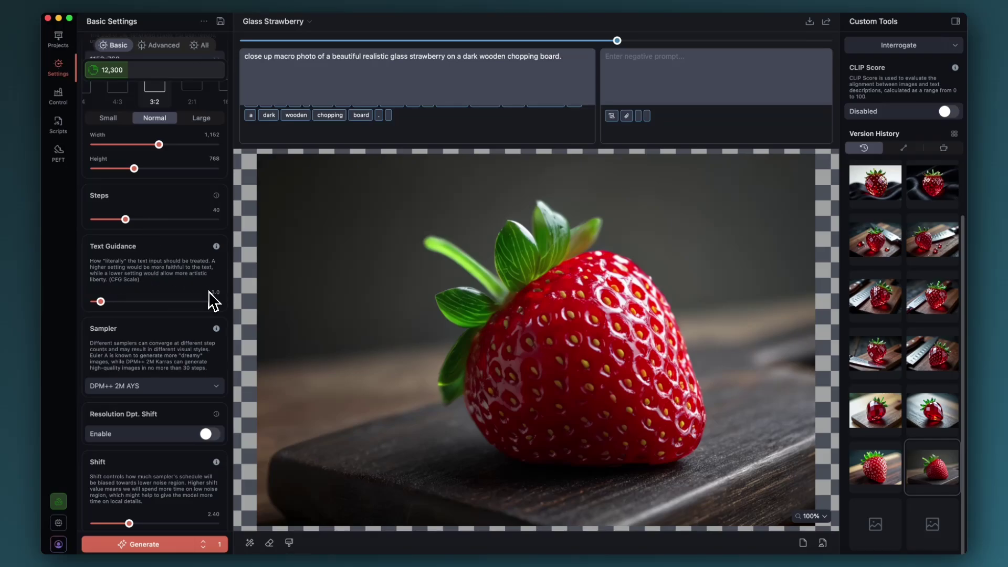
{"action": "scroll", "coordinate": [181, 296], "scroll_direction": "down", "scroll_amount": 2}
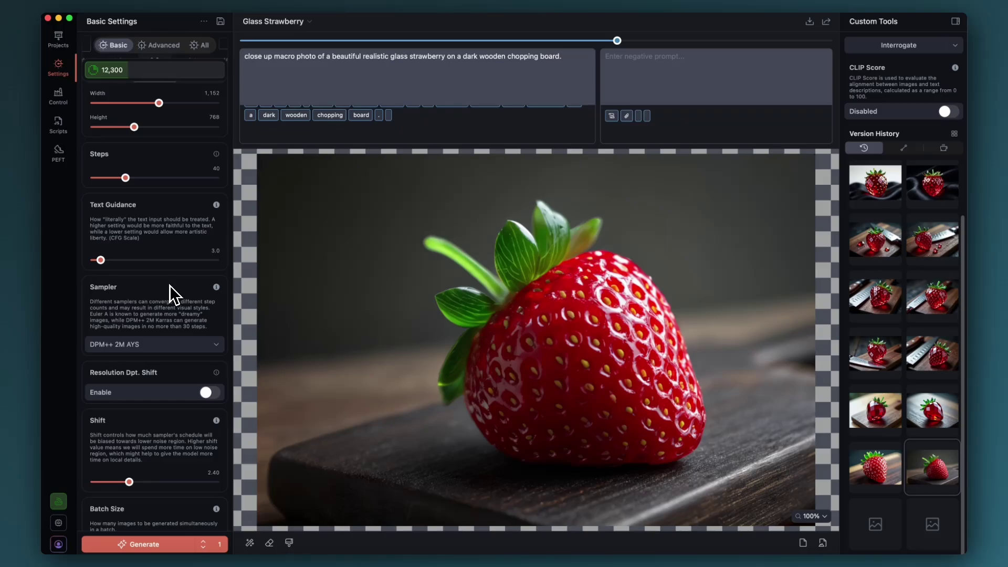
{"action": "scroll", "coordinate": [169, 285], "scroll_direction": "down", "scroll_amount": 2}
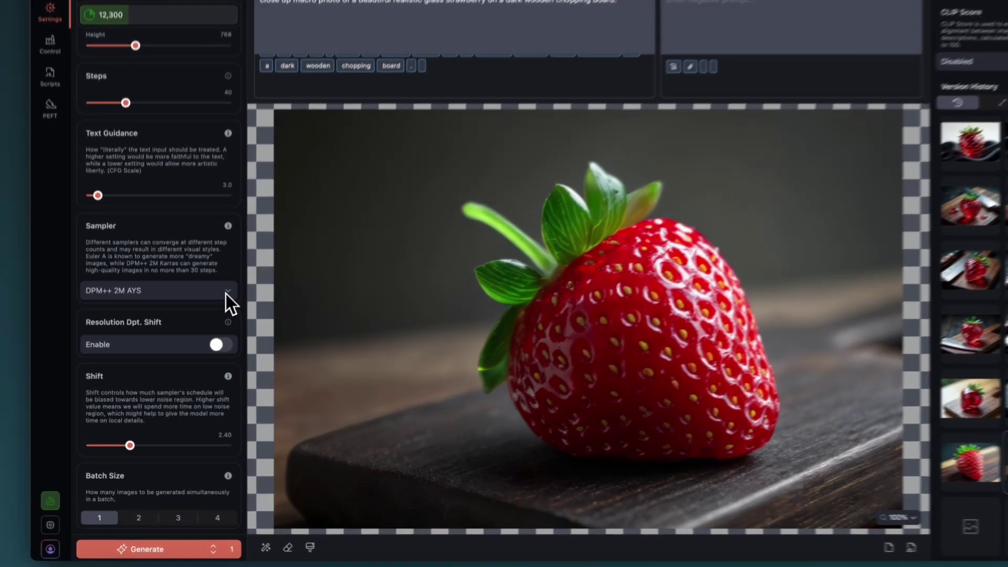
{"action": "left_click", "coordinate": [215, 316]}
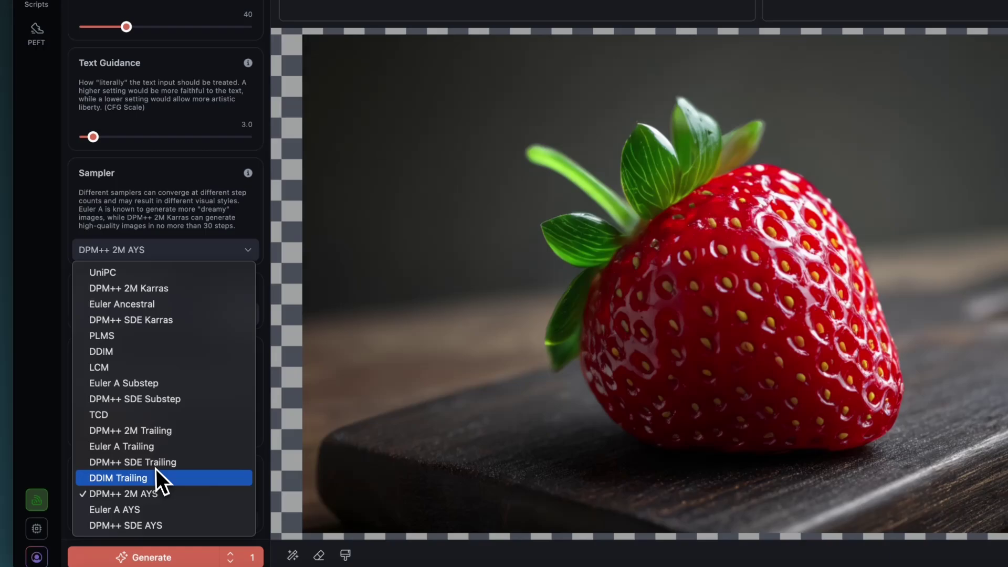
{"action": "left_click", "coordinate": [159, 494]}
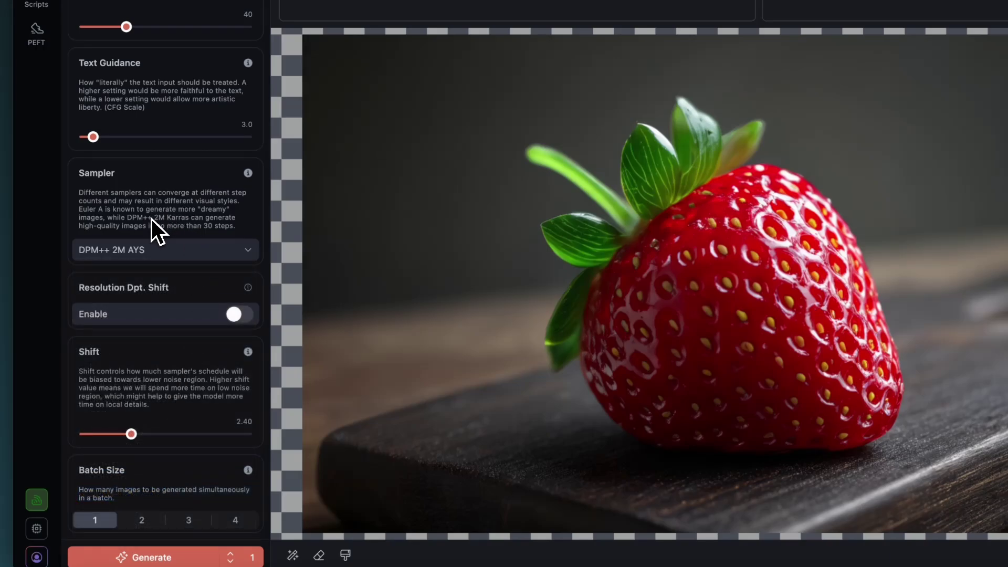
Step: Enable resolution-dependent shift so the shift value reads 2.83
{"action": "left_click", "coordinate": [238, 317]}
{"action": "left_click", "coordinate": [242, 317]}
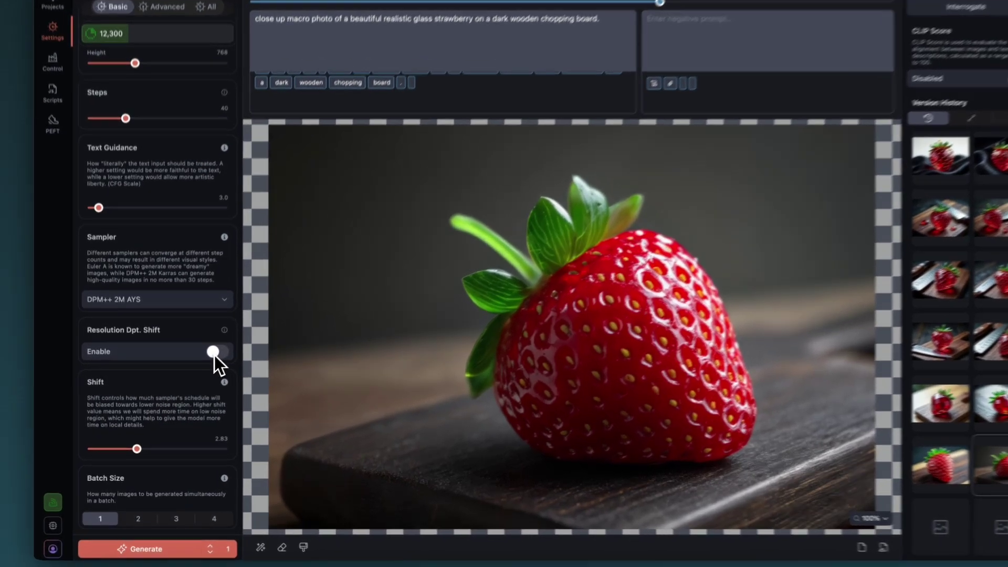
{"action": "left_click", "coordinate": [209, 363]}
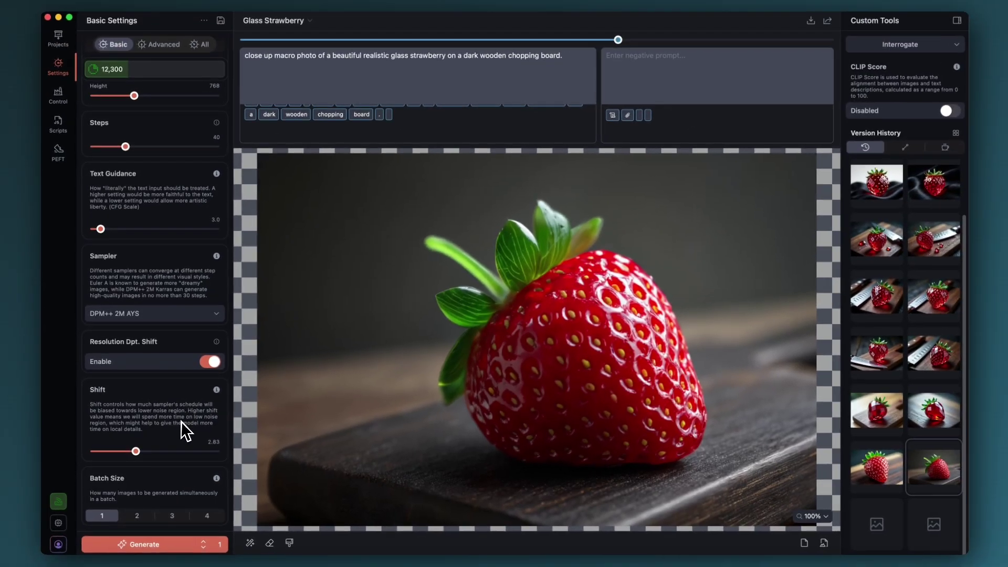
{"action": "scroll", "coordinate": [181, 426], "scroll_direction": "up", "scroll_amount": 5}
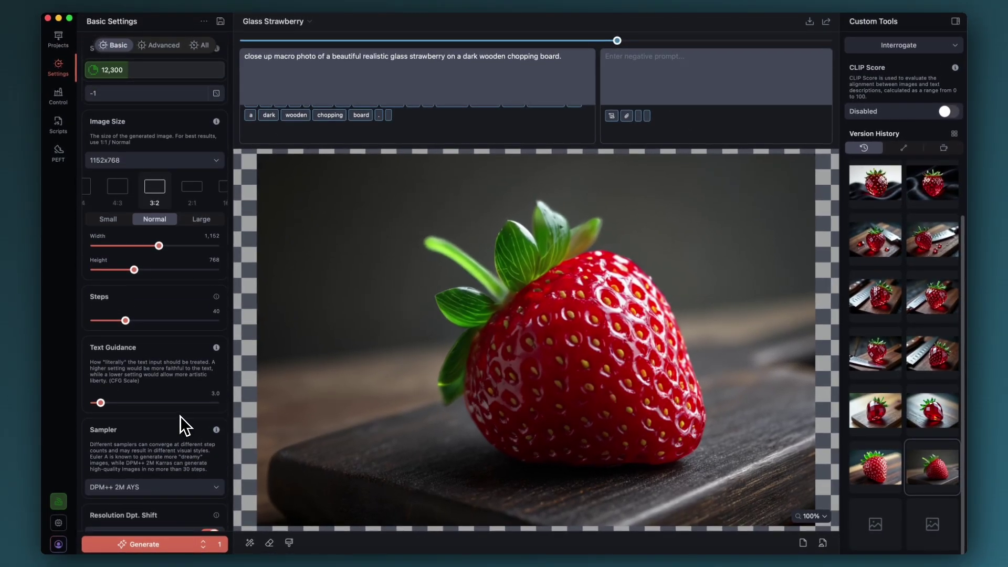
{"action": "left_click", "coordinate": [942, 467]}
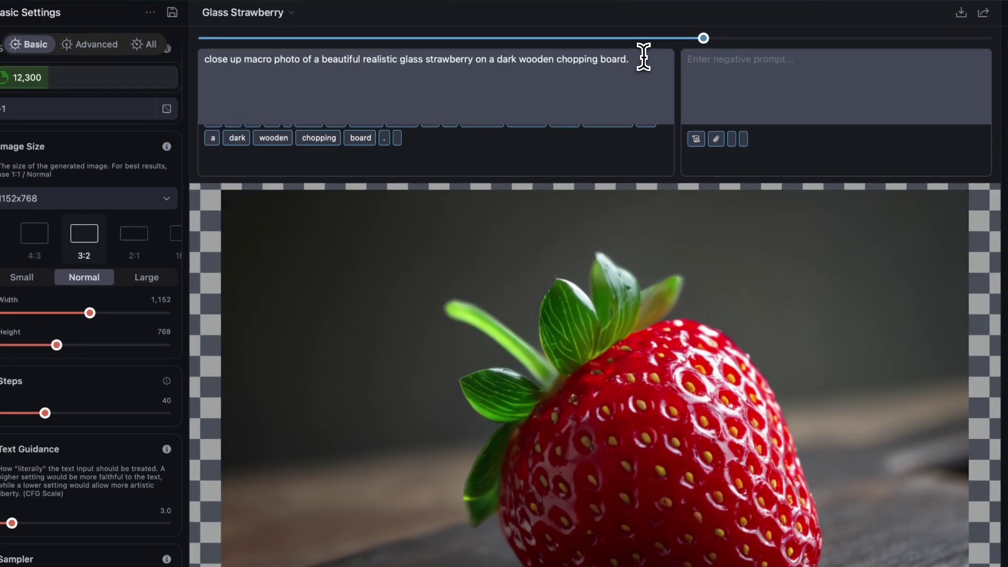
{"action": "left_click_drag", "start_coordinate": [640, 58], "coordinate": [204, 61]}
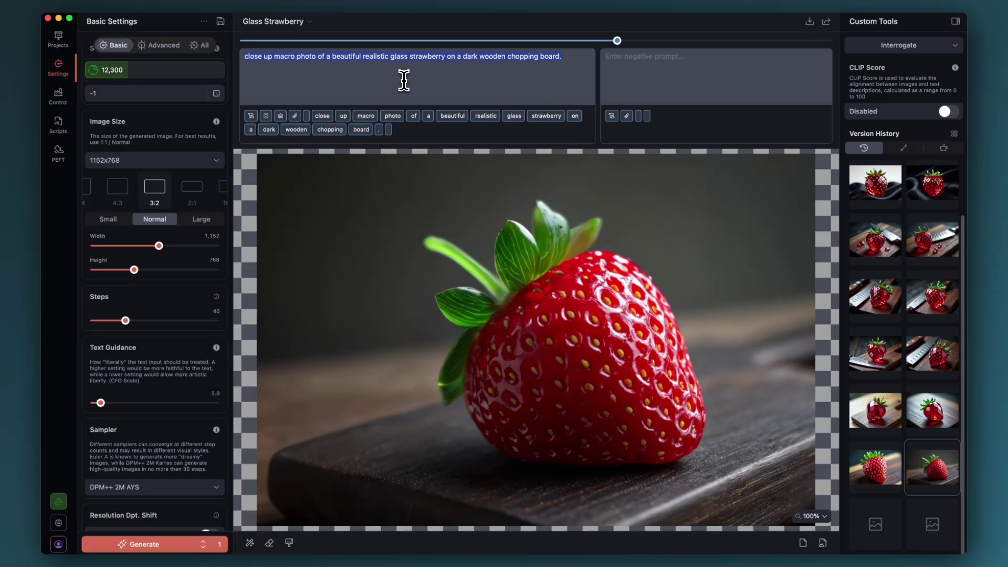
{"action": "left_click", "coordinate": [513, 67]}
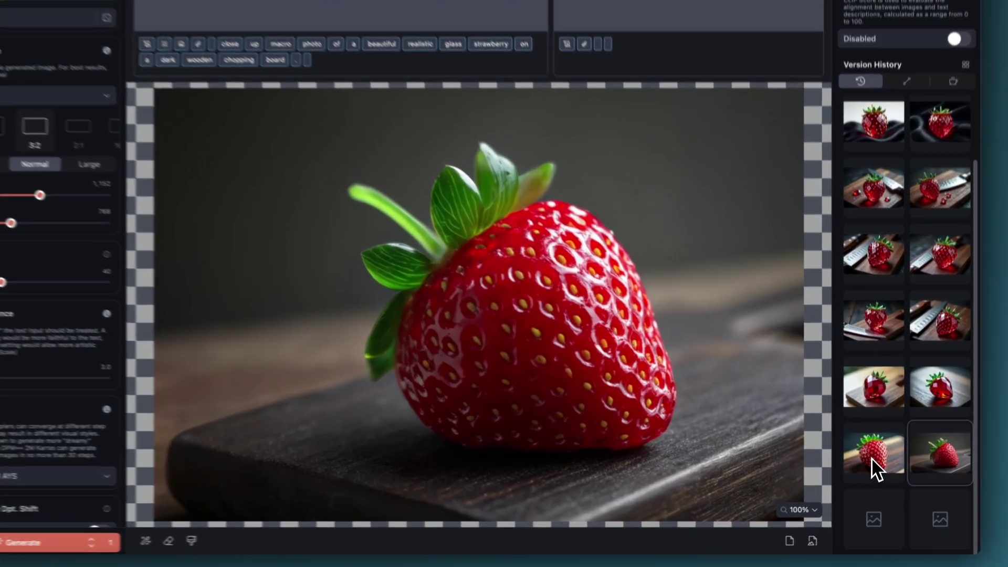
Step: Load the bottom-left glossy red strawberry version, made at guidance 7.1, onto the canvas
{"action": "left_click", "coordinate": [874, 472]}
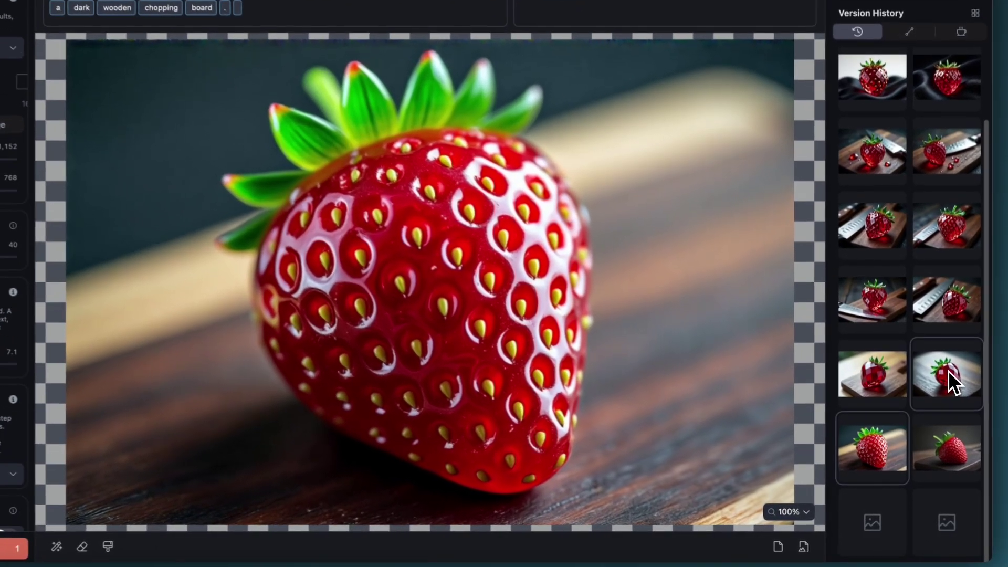
Step: Compare history versions, ending on the faceted strawberry on the lighter wooden chopping board
{"action": "left_click", "coordinate": [934, 407]}
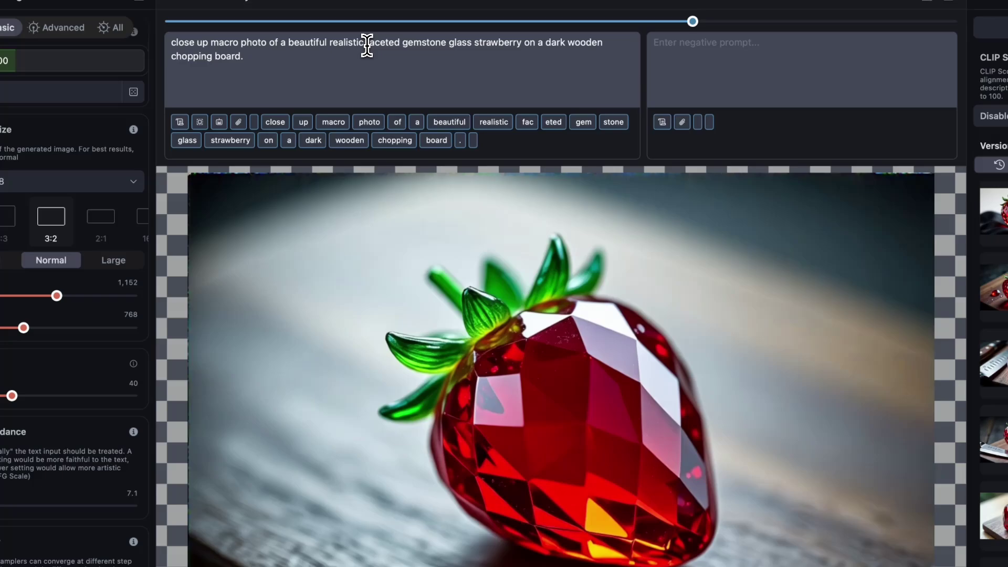
{"action": "left_click_drag", "start_coordinate": [369, 44], "coordinate": [444, 44]}
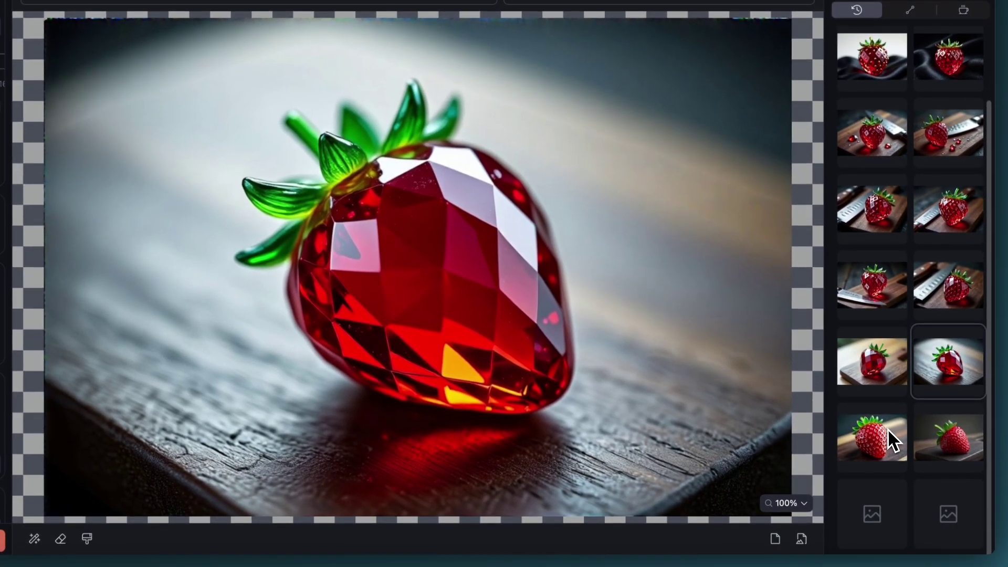
{"action": "left_click", "coordinate": [887, 429]}
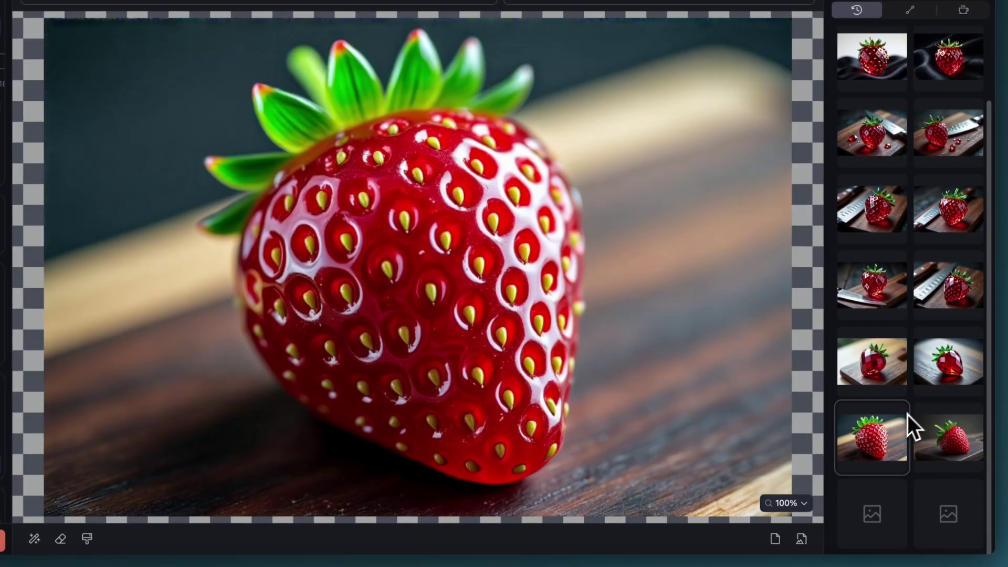
{"action": "left_click", "coordinate": [949, 367]}
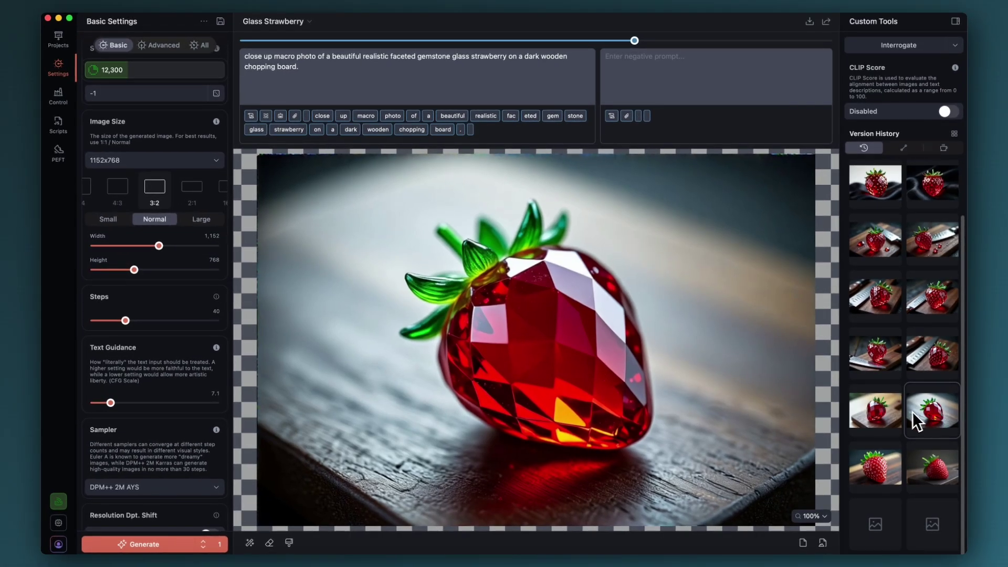
{"action": "left_click", "coordinate": [877, 414]}
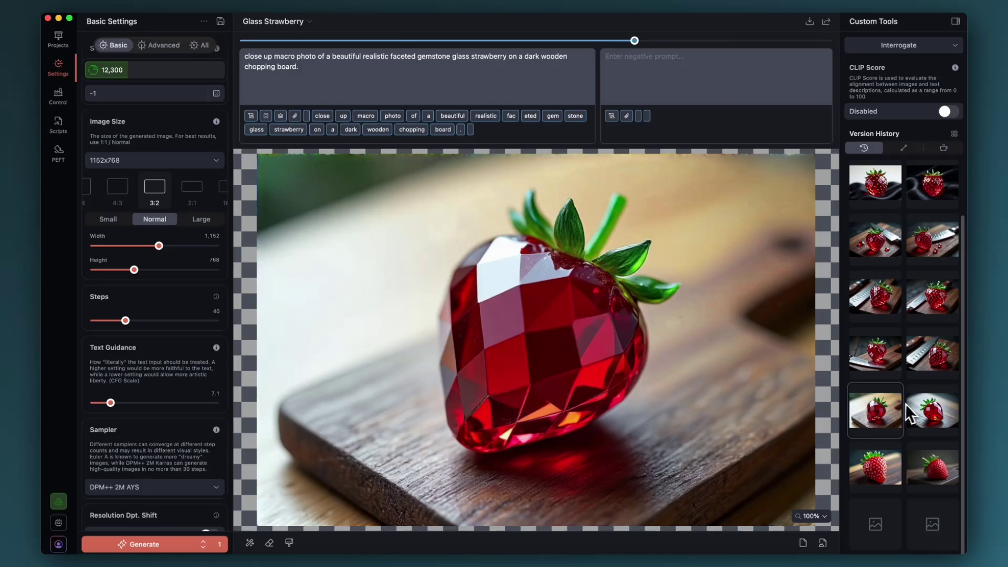
{"action": "left_click", "coordinate": [923, 408]}
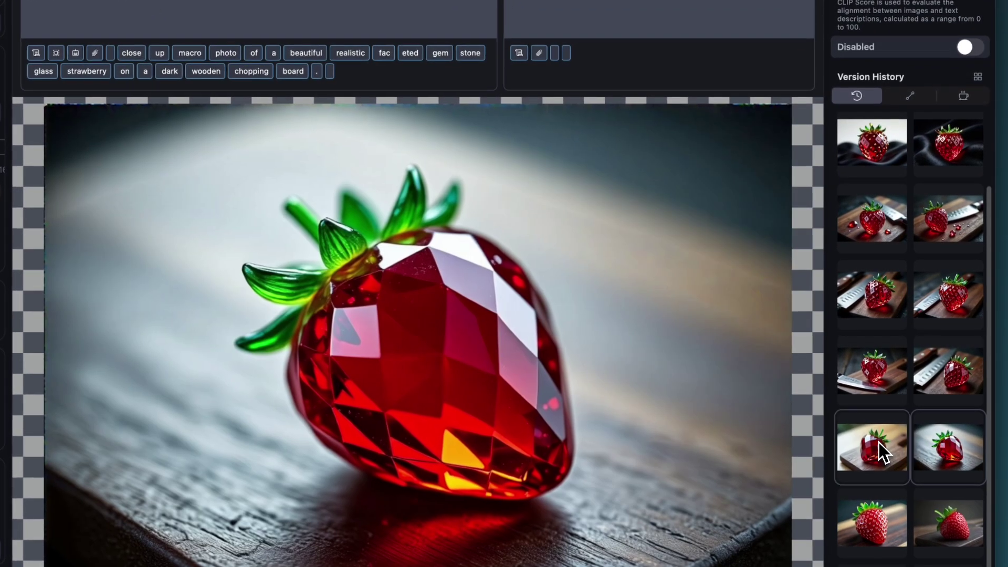
{"action": "left_click", "coordinate": [879, 442]}
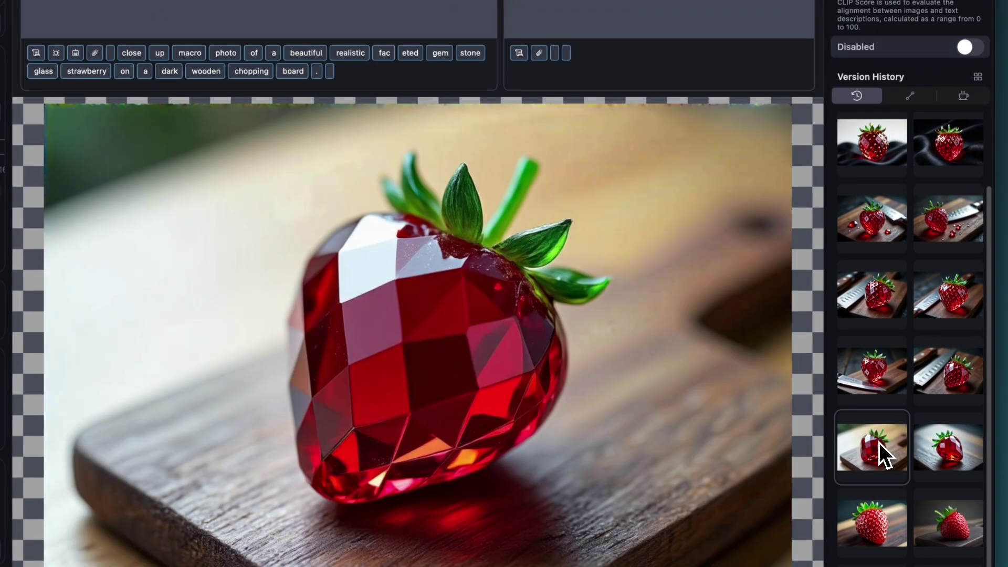
Step: Load the knife-and-caustics version: glass strawberry beside a Japanese knife at guidance 5.0
{"action": "left_click", "coordinate": [945, 374]}
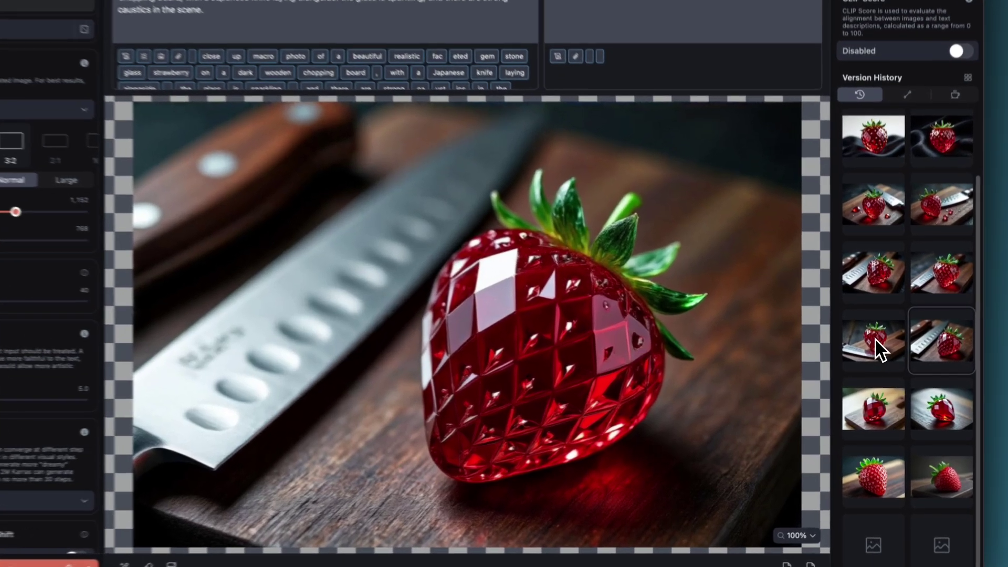
{"action": "left_click", "coordinate": [876, 352]}
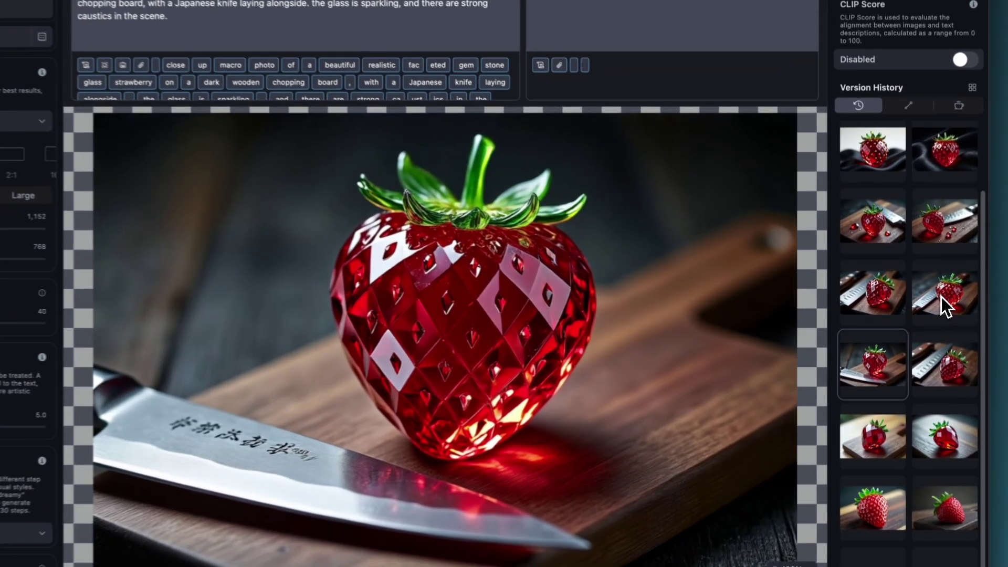
Step: Compare knife versions, settling on the upright strawberry with red gem droplets and knife behind
{"action": "left_click", "coordinate": [930, 297]}
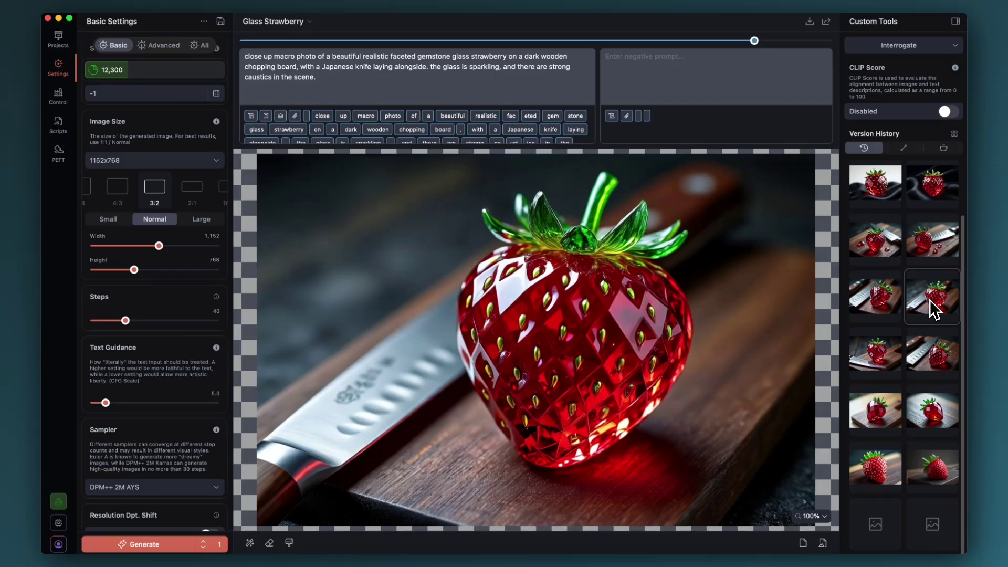
{"action": "left_click", "coordinate": [887, 307]}
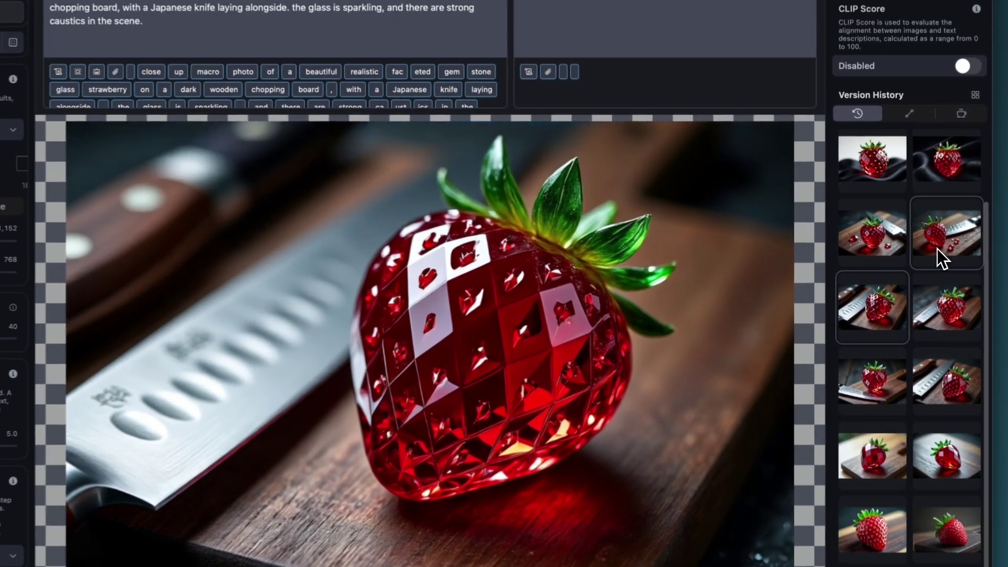
{"action": "left_click", "coordinate": [924, 252]}
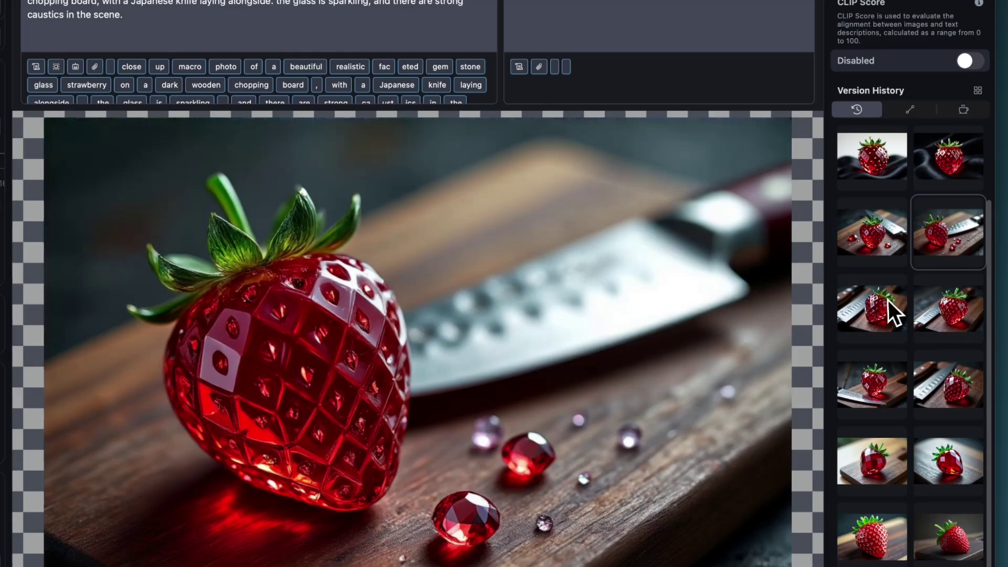
{"action": "left_click", "coordinate": [884, 306]}
{"action": "left_click", "coordinate": [940, 271]}
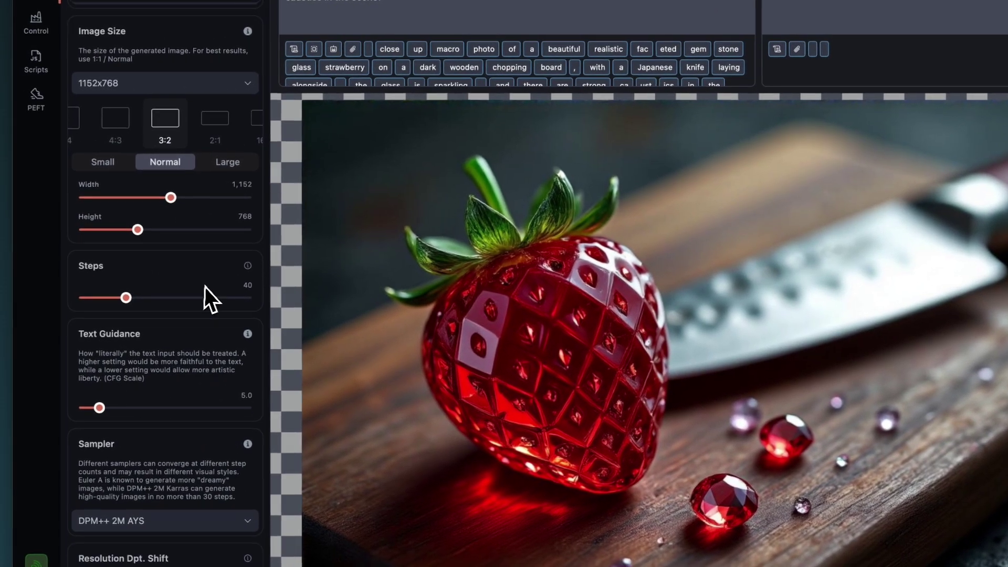
{"action": "scroll", "coordinate": [147, 315], "scroll_direction": "down", "scroll_amount": 4}
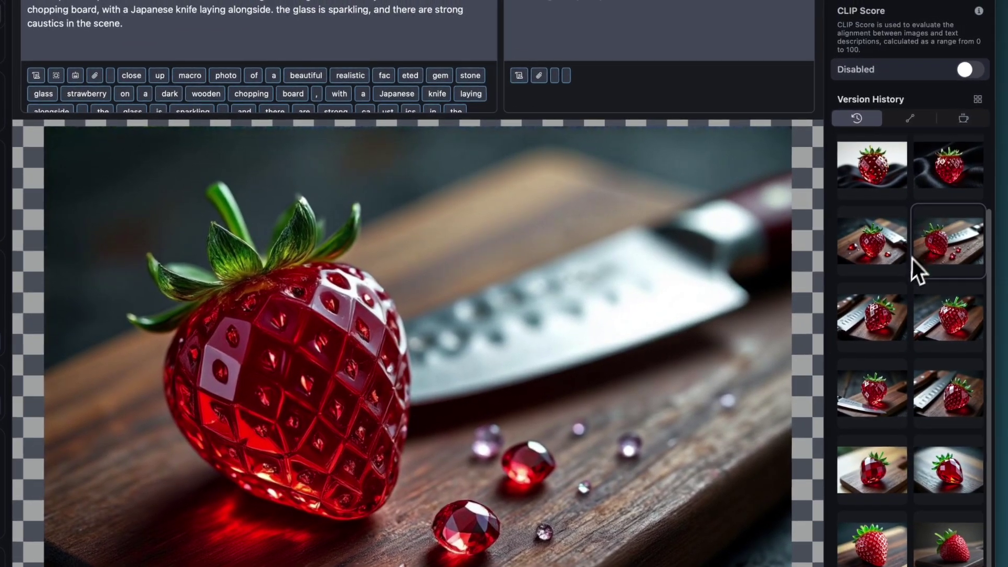
{"action": "left_click", "coordinate": [883, 310]}
{"action": "left_click", "coordinate": [937, 263]}
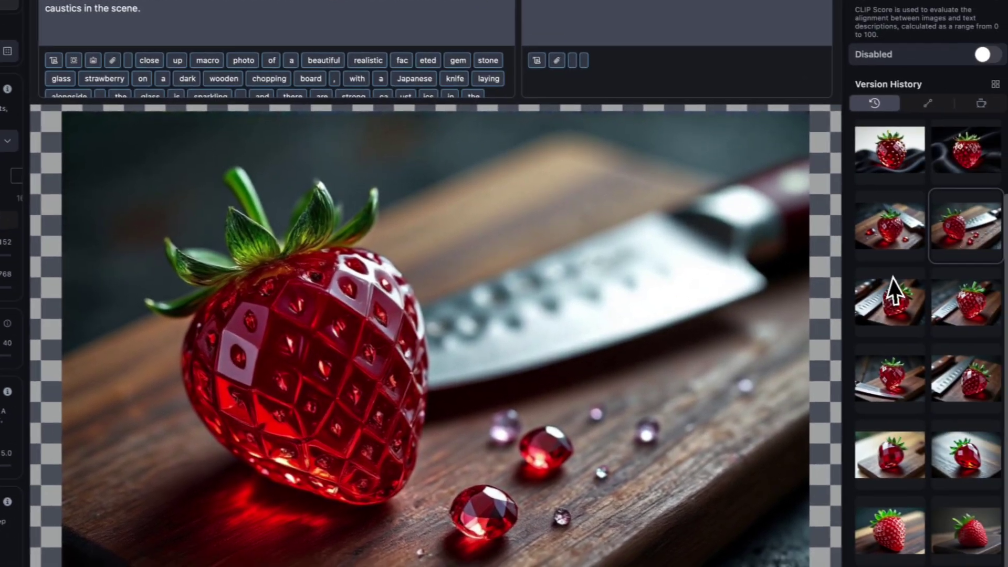
{"action": "left_click", "coordinate": [888, 286]}
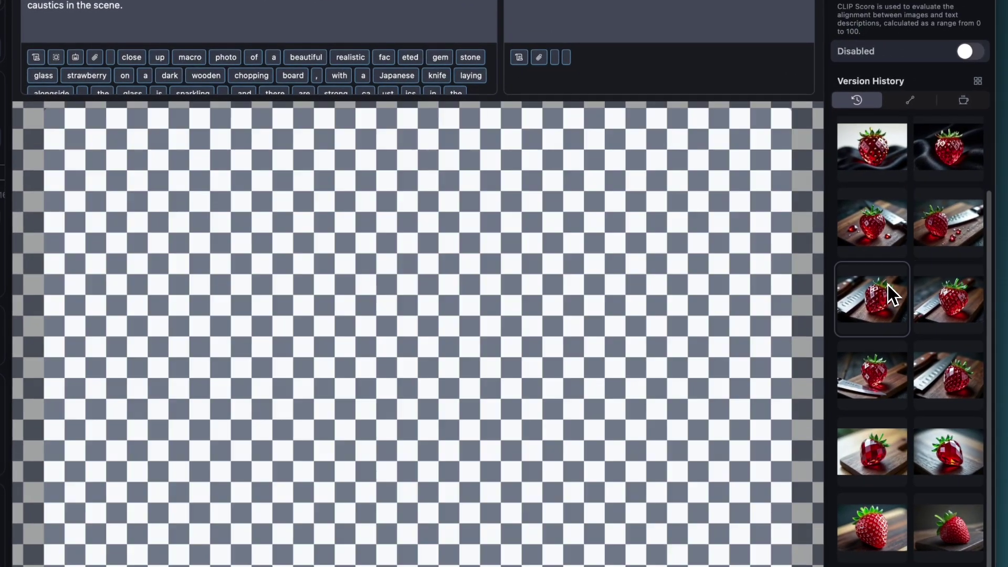
{"action": "left_click", "coordinate": [938, 237]}
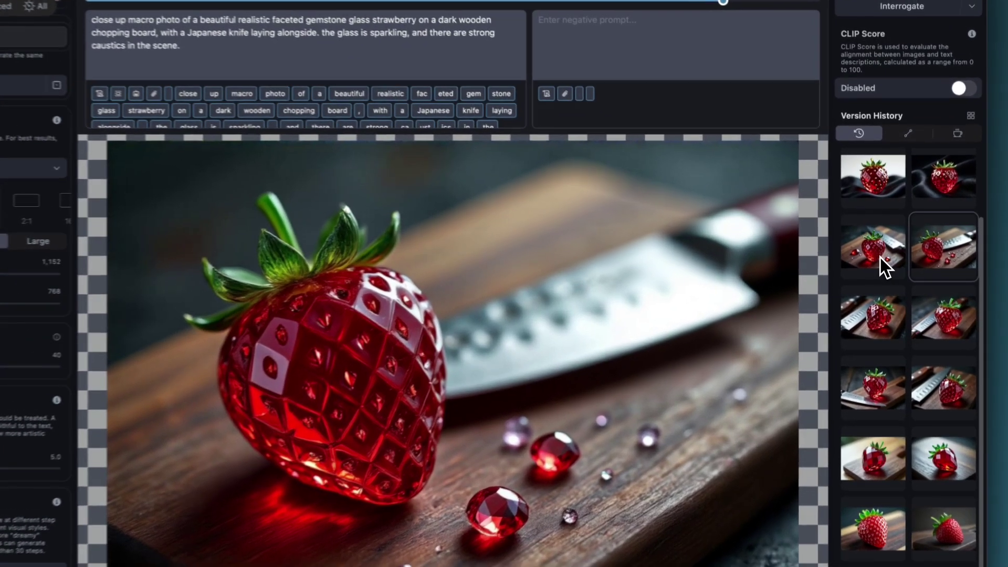
{"action": "left_click", "coordinate": [881, 248]}
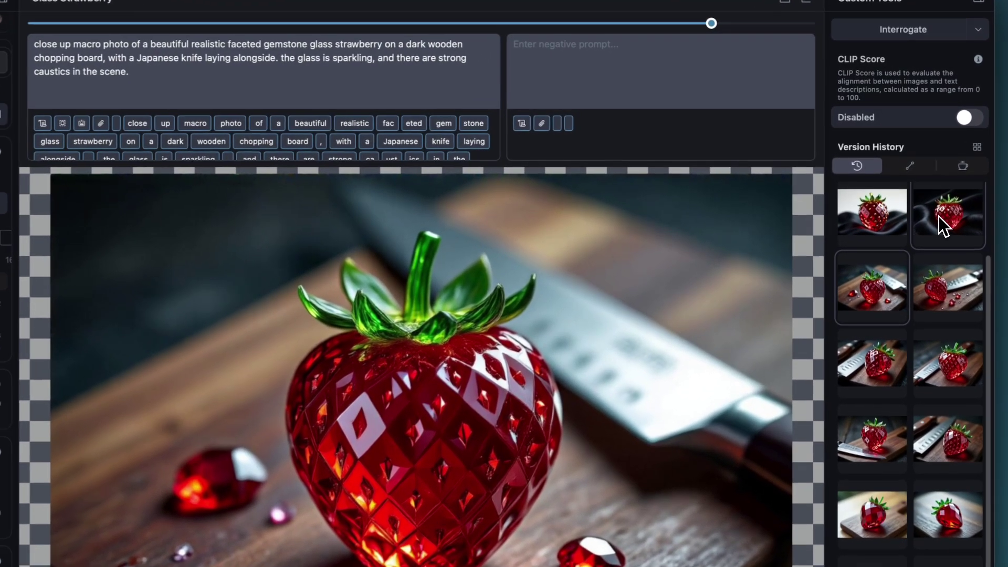
Step: Load the top-right version of the faceted strawberry on folded black silk with its low-key prompt
{"action": "left_click", "coordinate": [939, 219]}
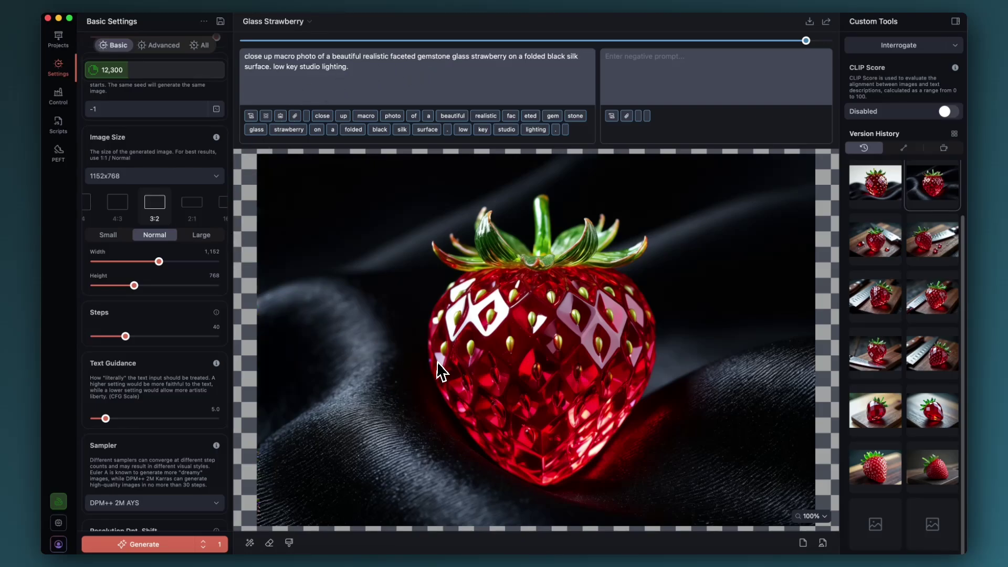
{"action": "scroll", "coordinate": [871, 315], "scroll_direction": "up", "scroll_amount": 2}
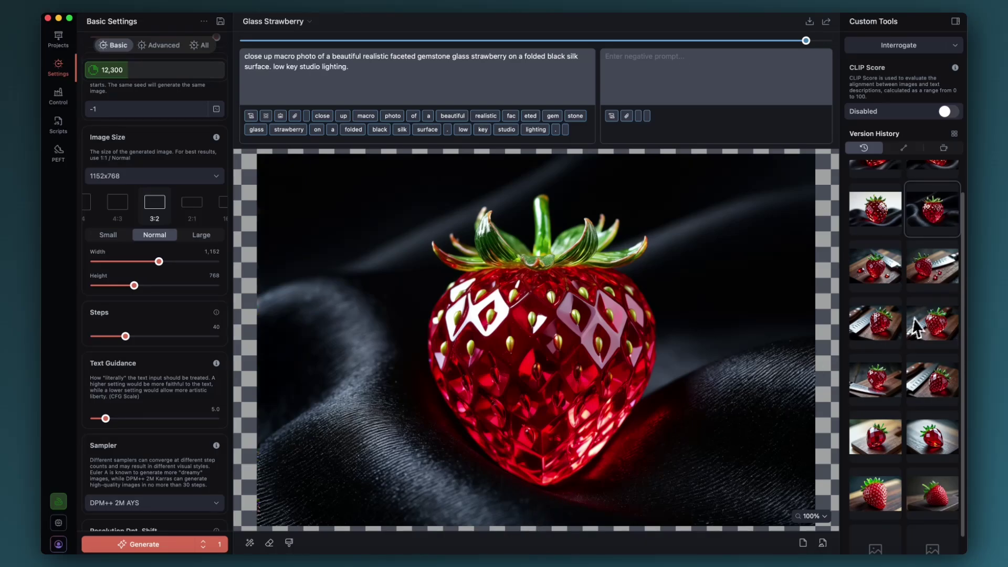
{"action": "scroll", "coordinate": [932, 315], "scroll_direction": "up", "scroll_amount": 2}
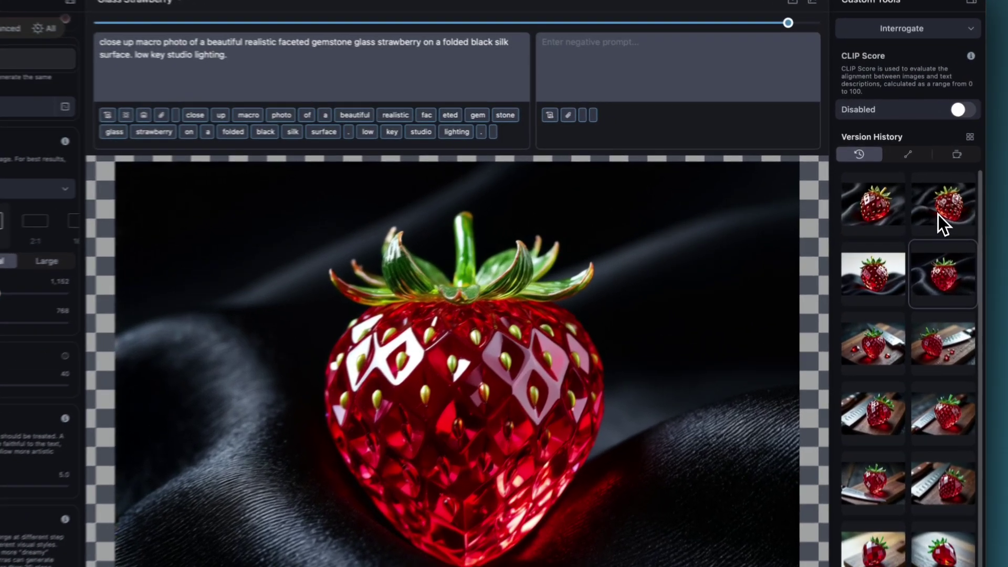
Step: Compare gold-seed versions, ending on the red glass strawberry with gold stem and teardrop gold seeds
{"action": "left_click", "coordinate": [928, 200]}
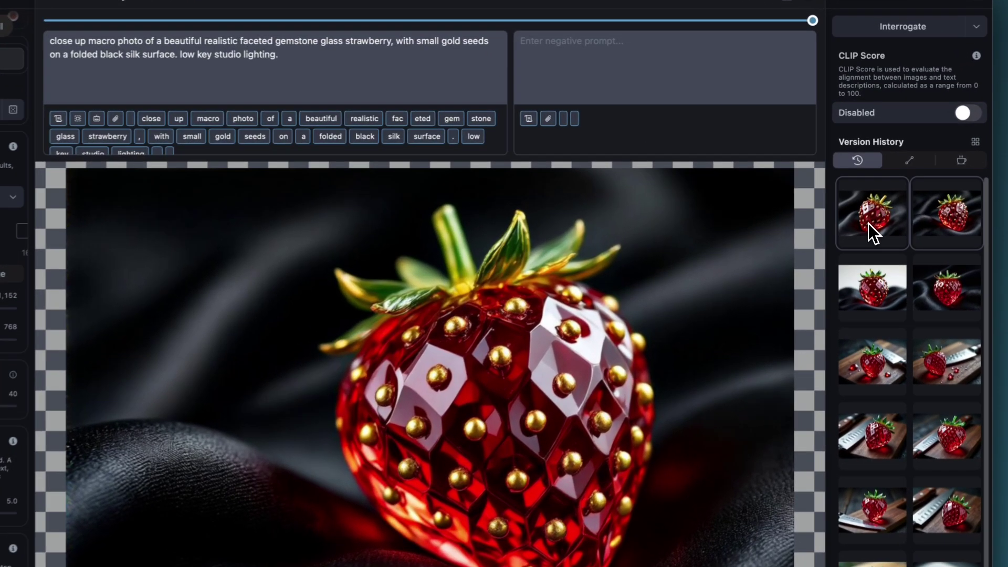
{"action": "left_click", "coordinate": [868, 225]}
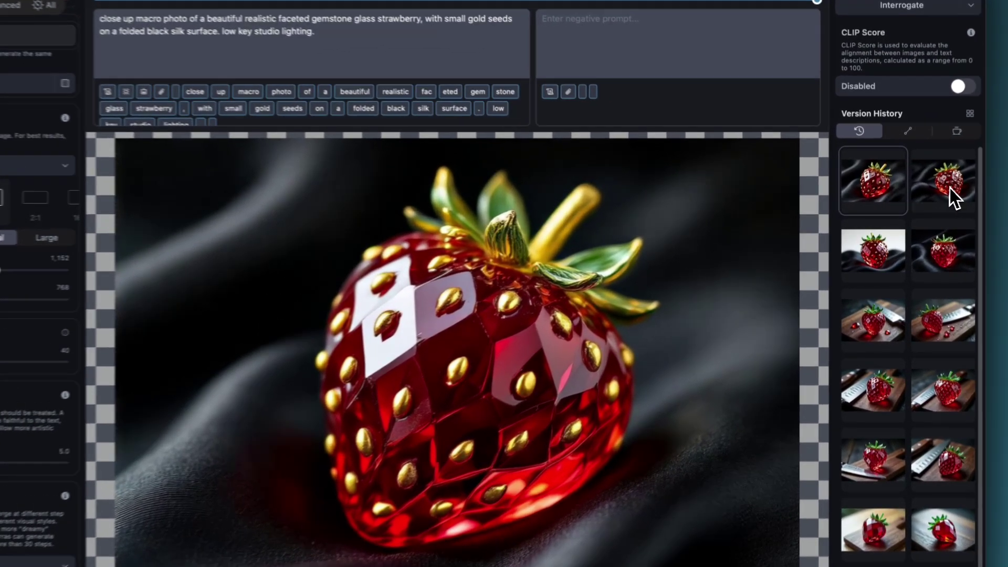
{"action": "left_click", "coordinate": [939, 192]}
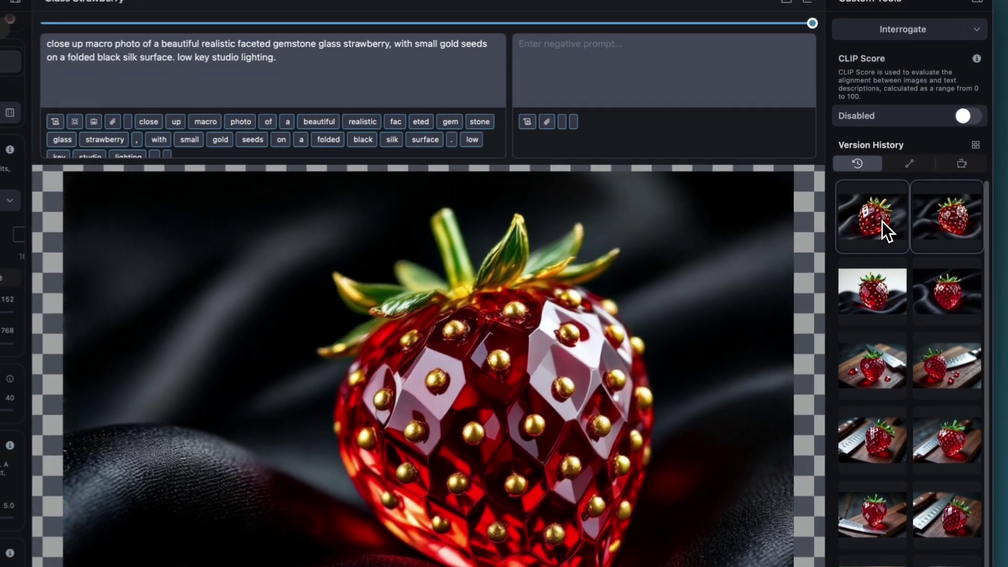
{"action": "left_click", "coordinate": [883, 192]}
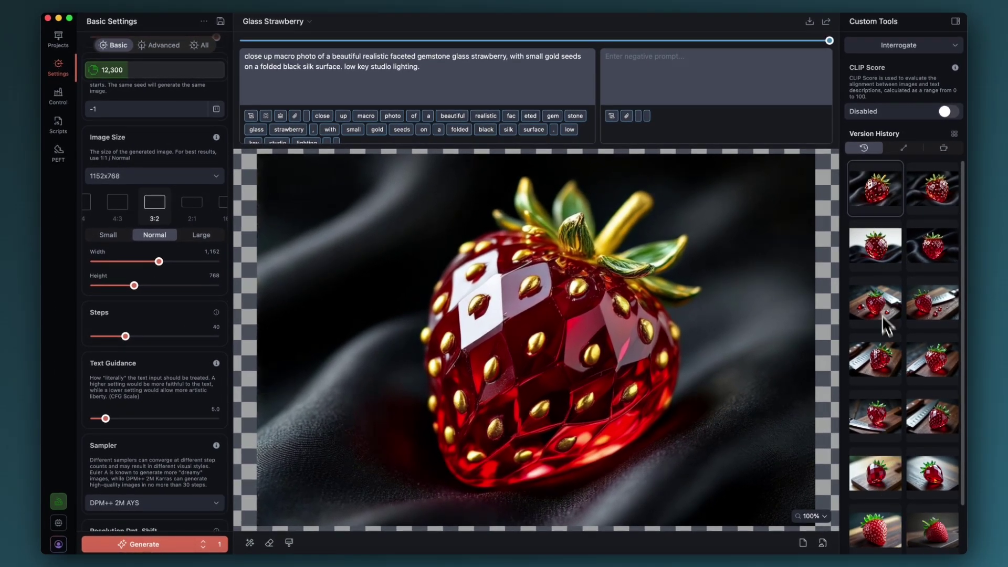
Step: Switch among knife-scene versions, ending on the upright strawberry with green glass leaves and red gems
{"action": "left_click", "coordinate": [916, 284]}
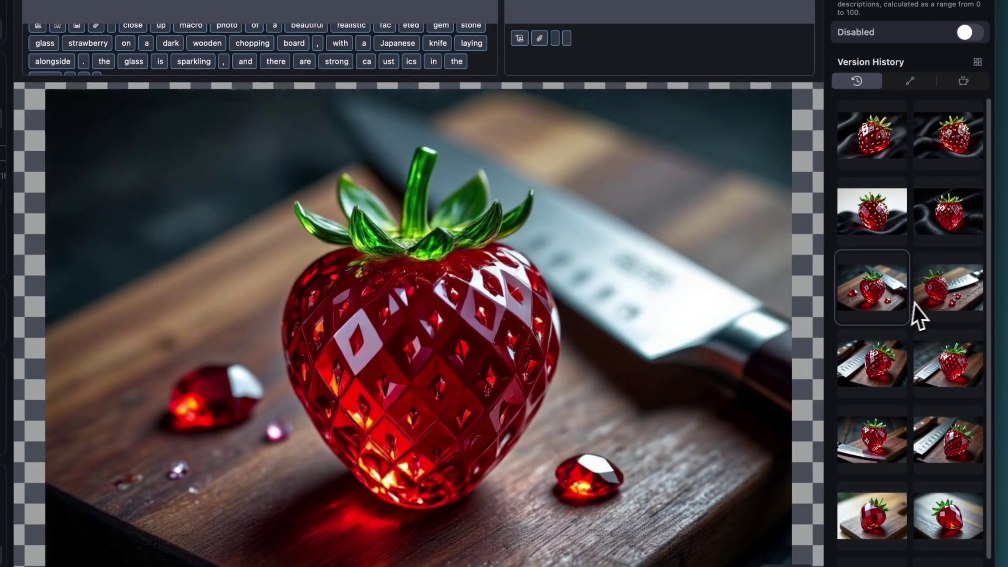
{"action": "left_click", "coordinate": [934, 298]}
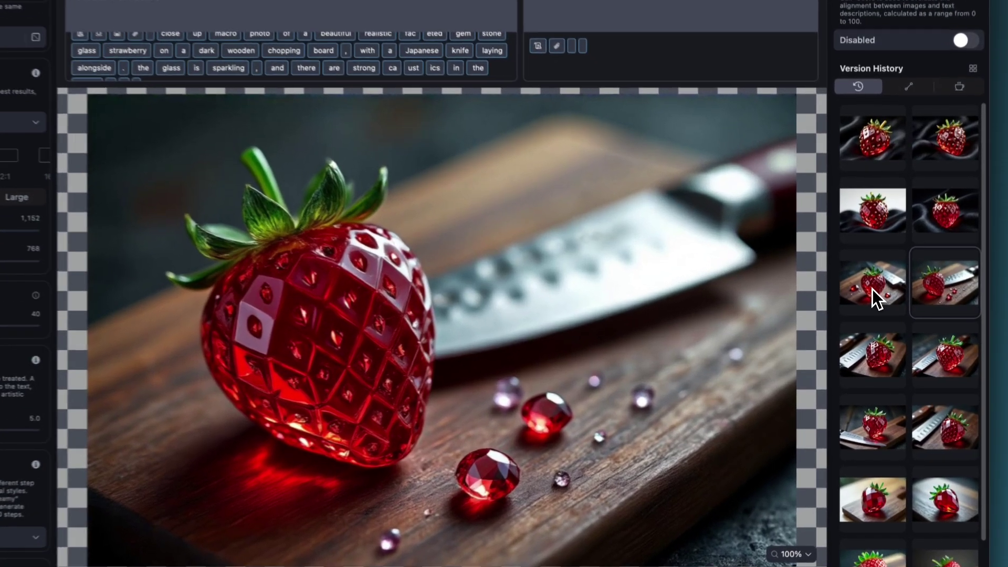
{"action": "left_click", "coordinate": [876, 297]}
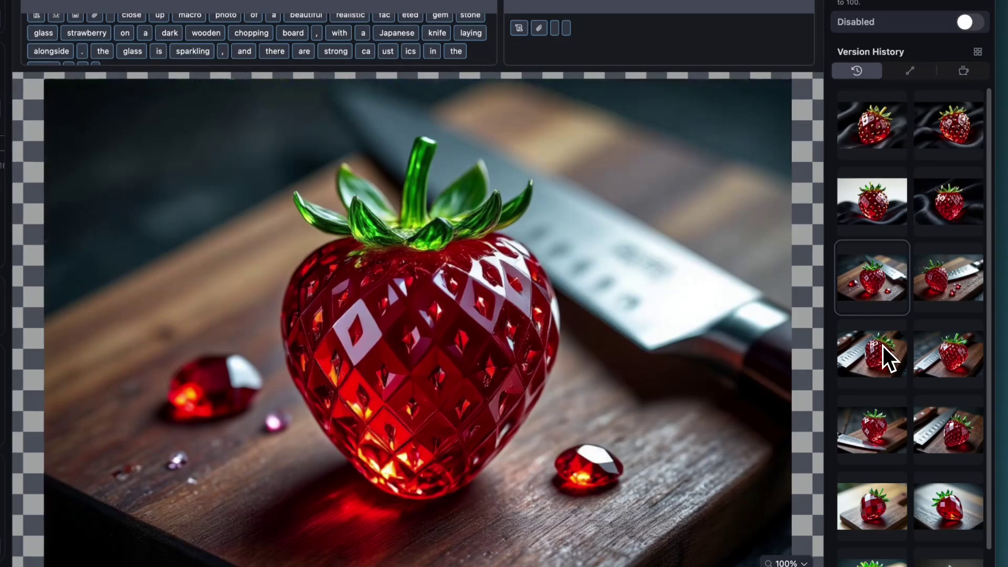